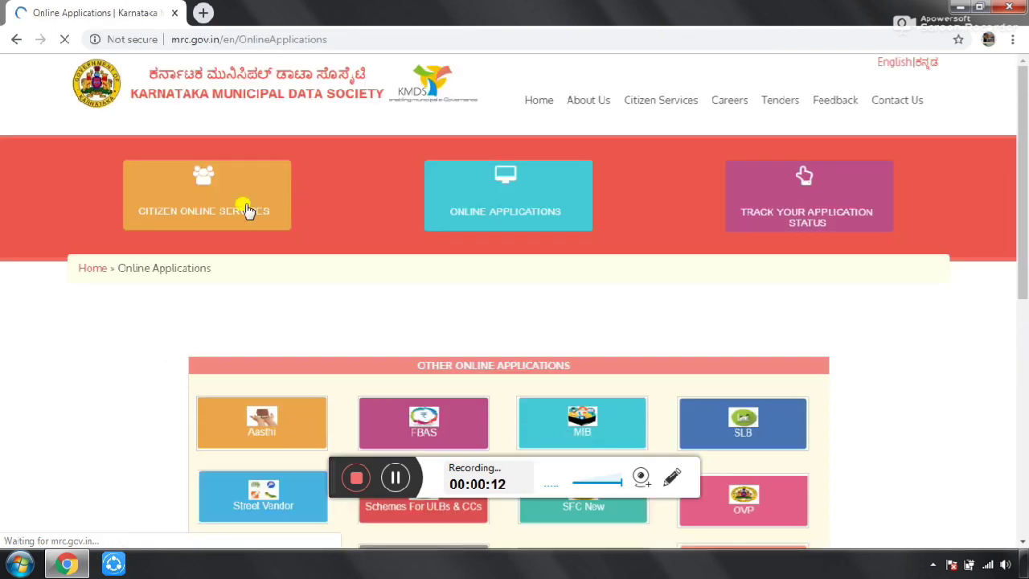
# Open the NIRMANA 2.0 citizen portal from the Citizen Online Services page and go to its login page
pyautogui.click(235, 208)
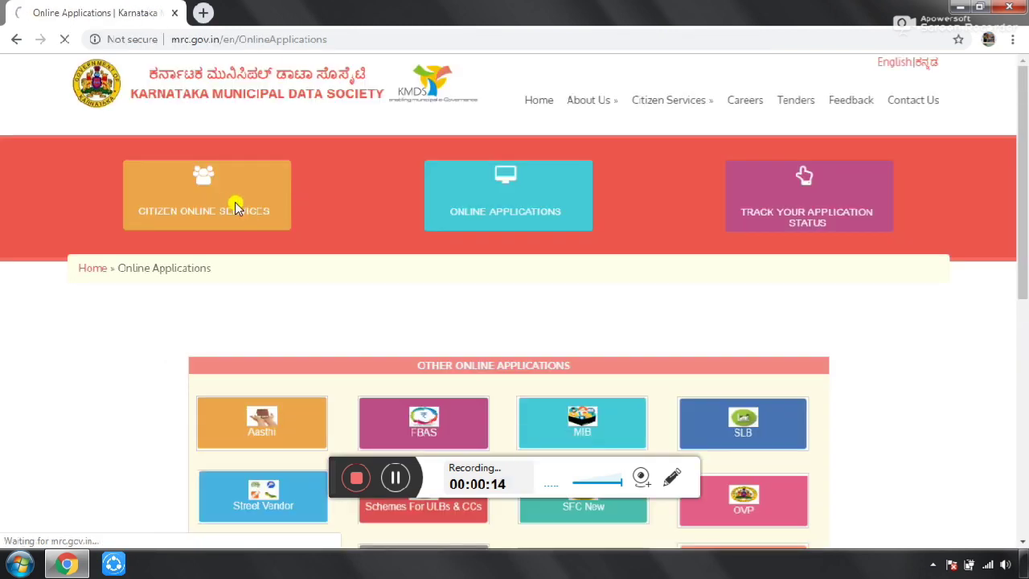
pyautogui.scroll(-5, 241, 211)
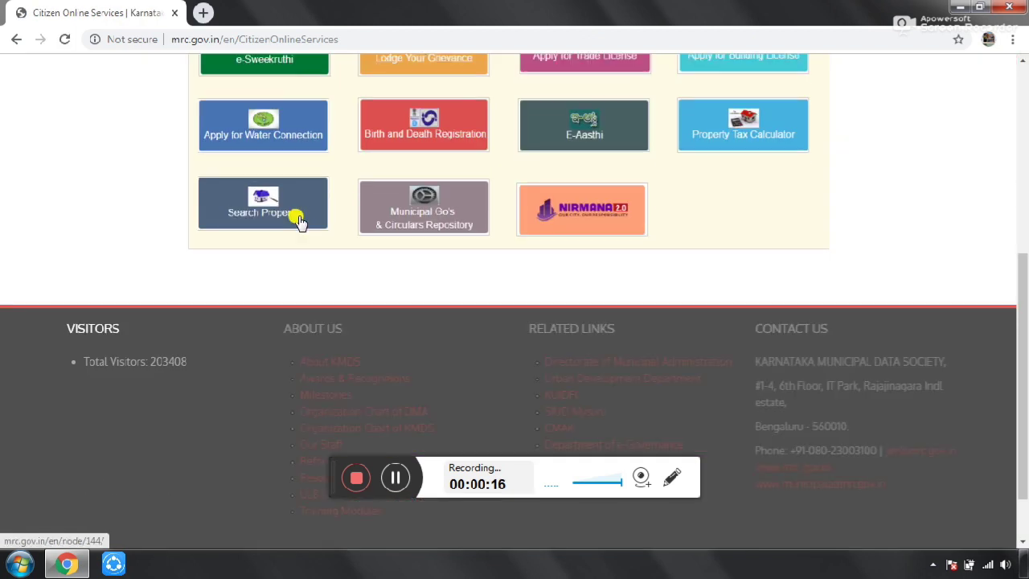
pyautogui.click(575, 222)
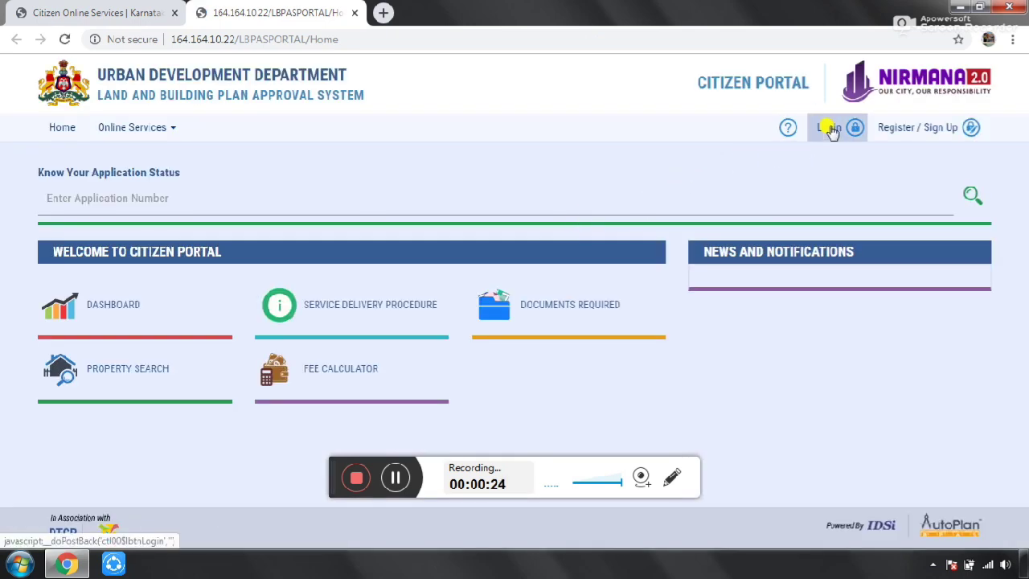
pyautogui.click(832, 131)
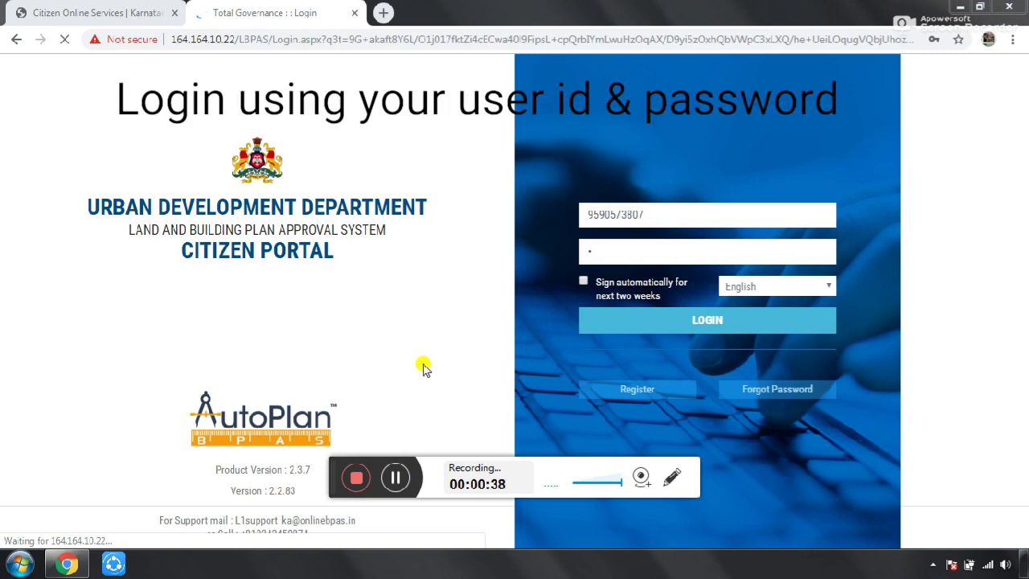
# Try to log in by re-entering the account password with automatic sign-in for the next two weeks enabled
pyautogui.click(614, 247)
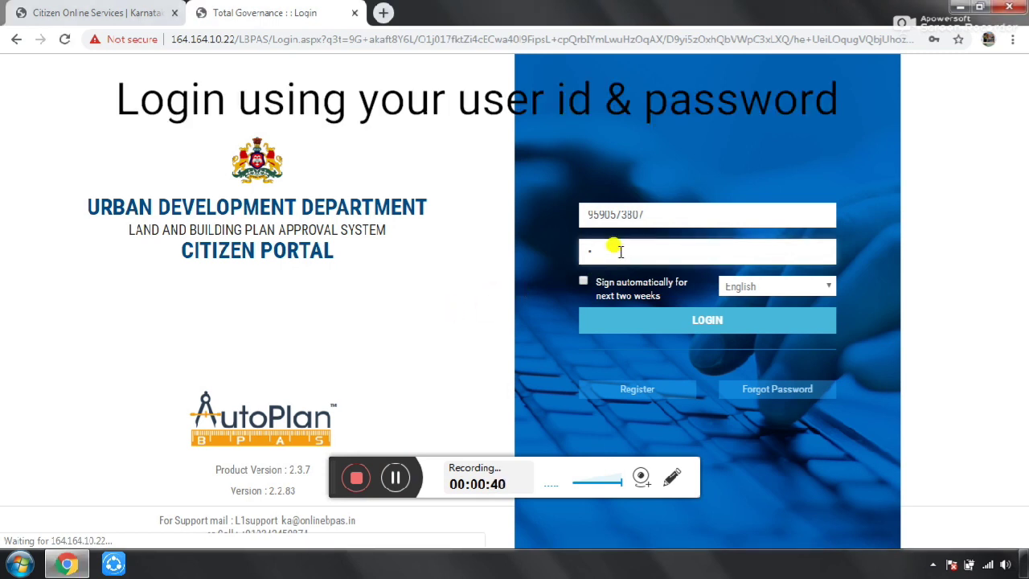
pyautogui.press('BackSpace')
pyautogui.write('a')
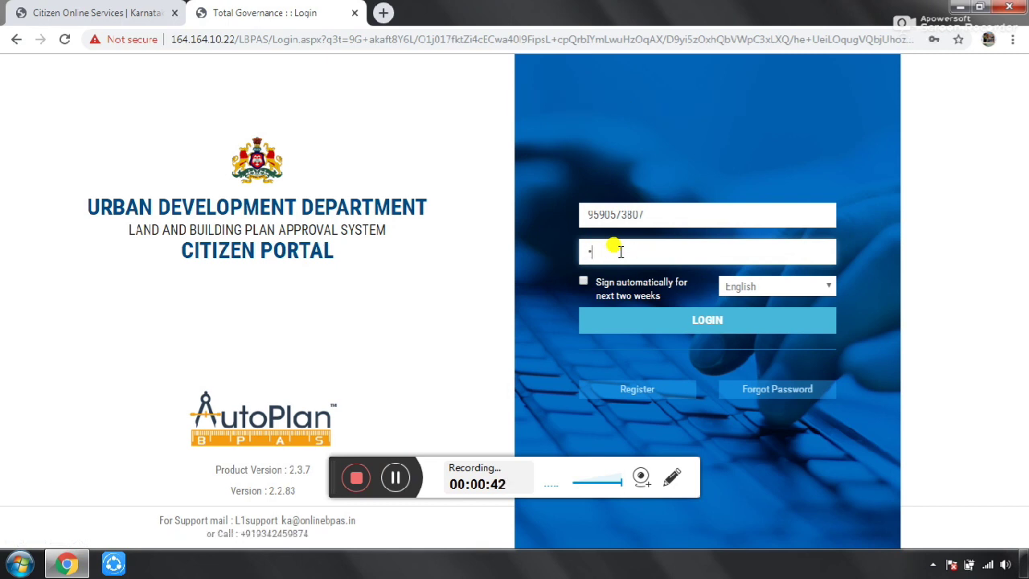
pyautogui.write('aaaaa')
pyautogui.click(632, 282)
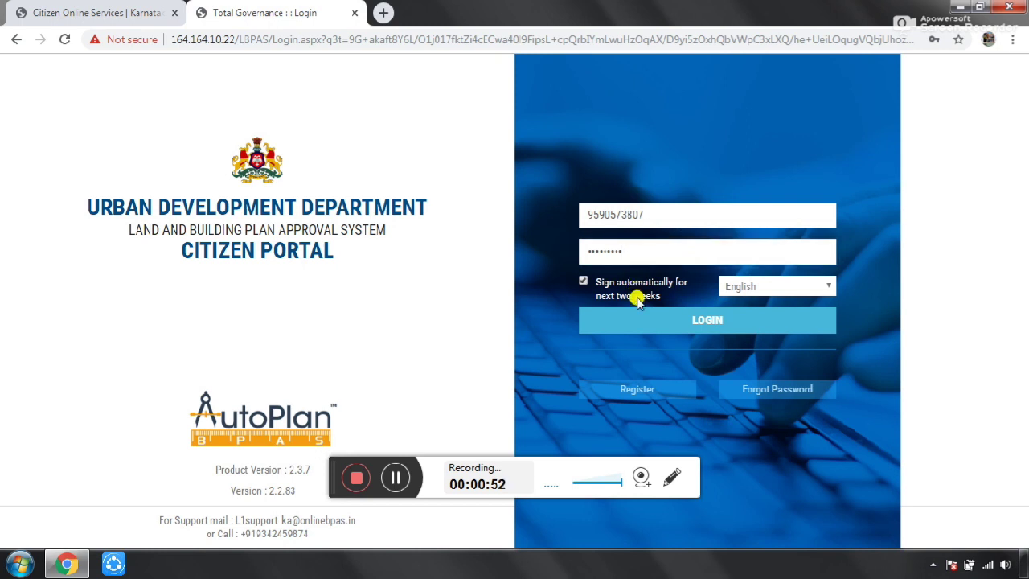
pyautogui.click(637, 316)
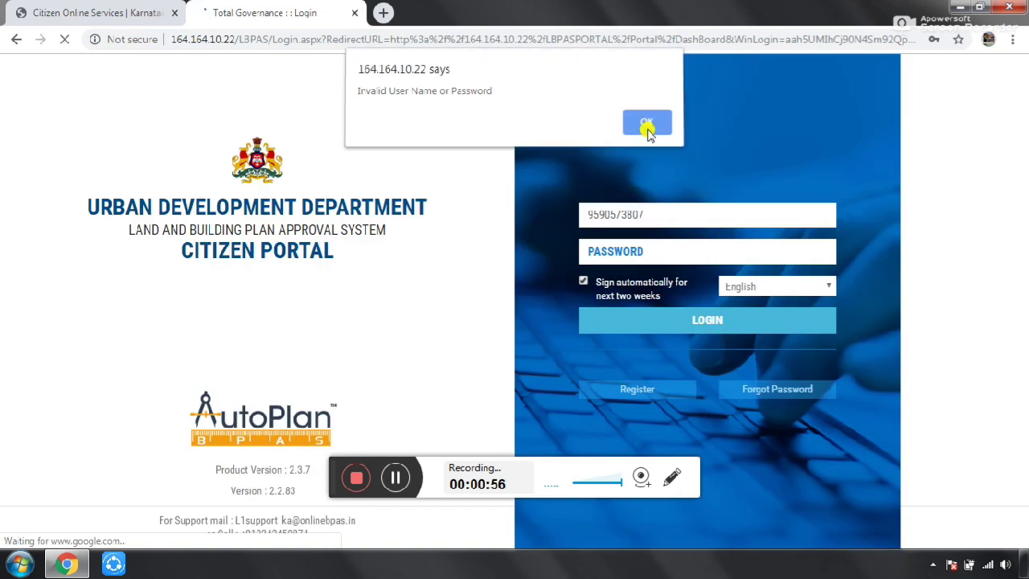
pyautogui.click(647, 123)
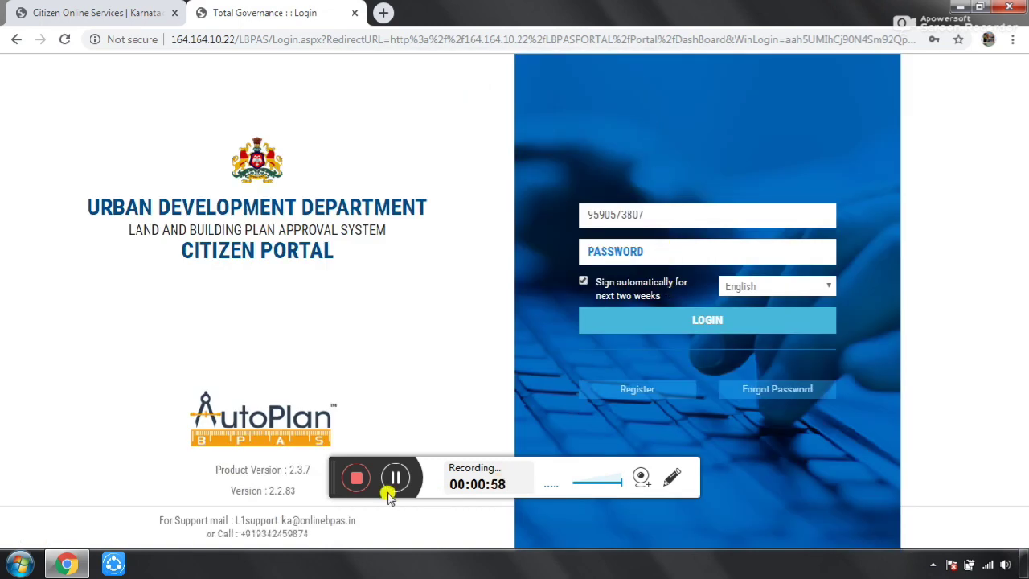
# Retry the citizen portal login by entering the account password again, and dismiss the resulting dialog
pyautogui.click(688, 251)
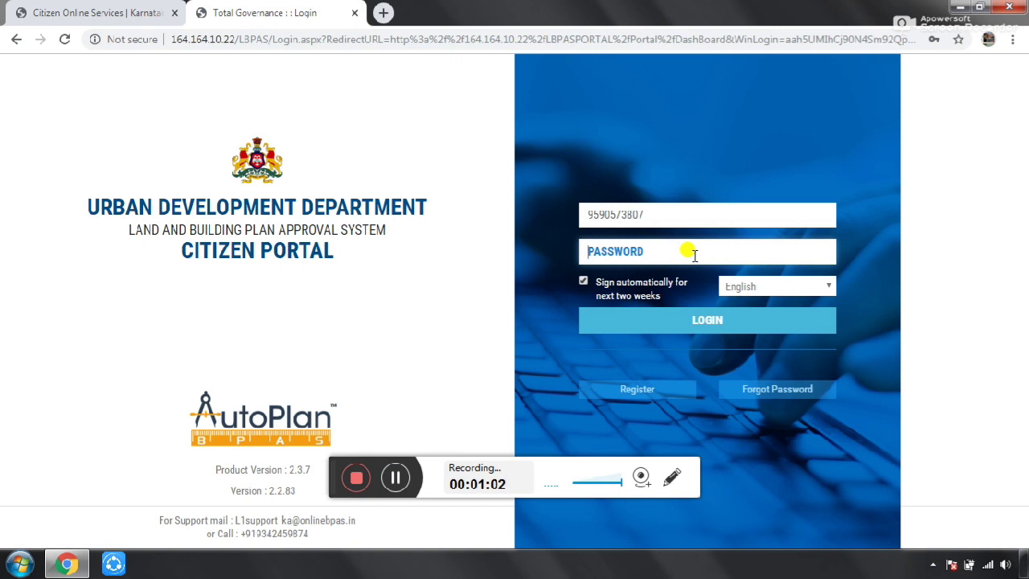
pyautogui.write('*')
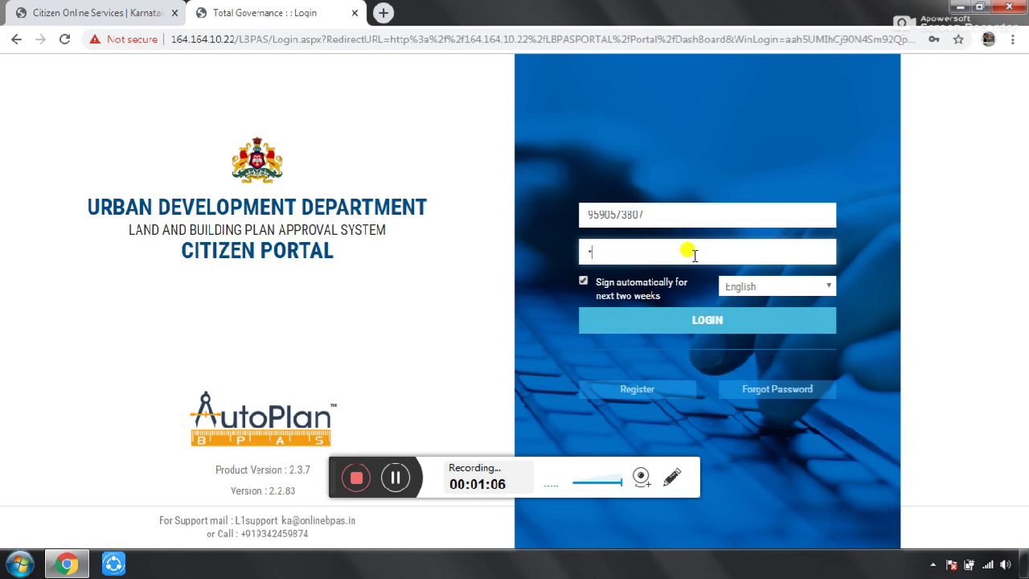
pyautogui.write('********')
pyautogui.click(692, 314)
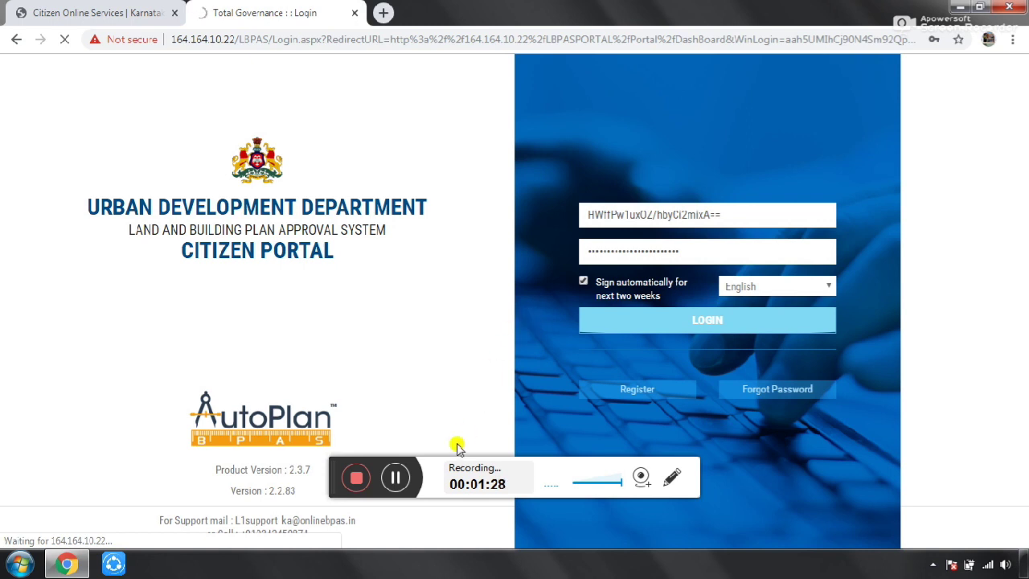
pyautogui.click(396, 478)
pyautogui.click(396, 477)
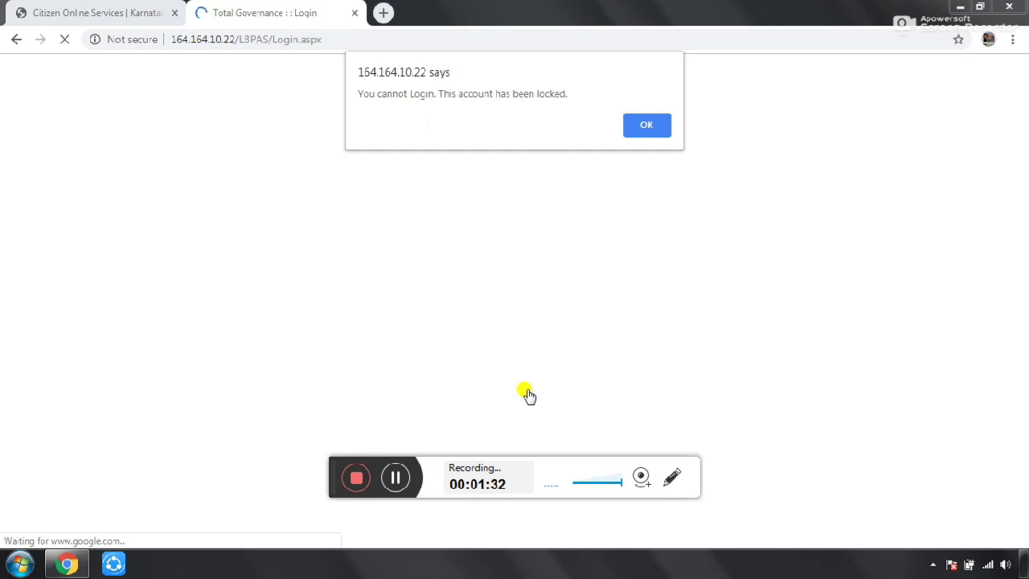
pyautogui.click(650, 125)
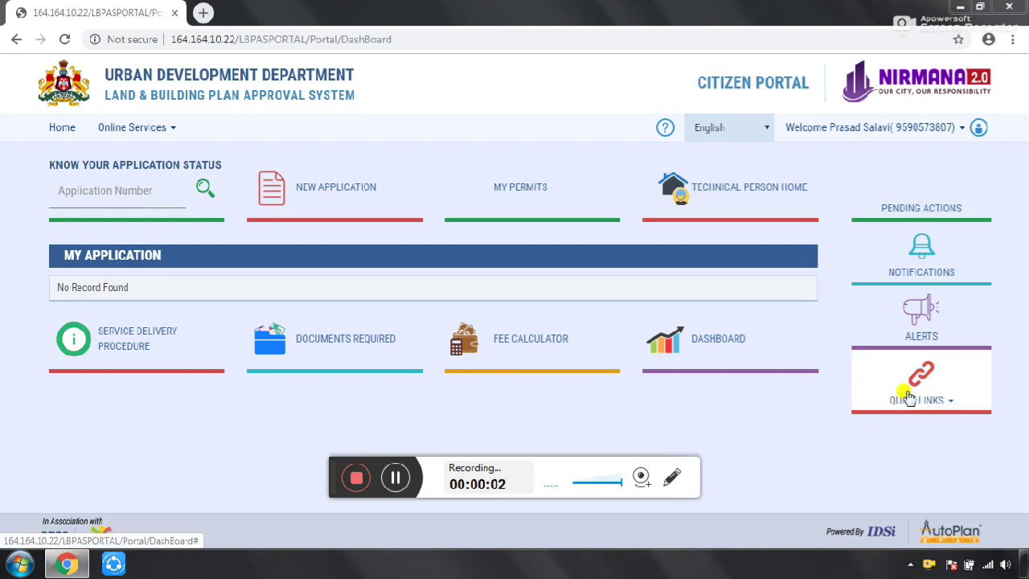
# From the Technical Person Home page in Quick Links, download Tools, the AutoPlan Author Std. license file and AutoPlan Author Standard
pyautogui.click(907, 398)
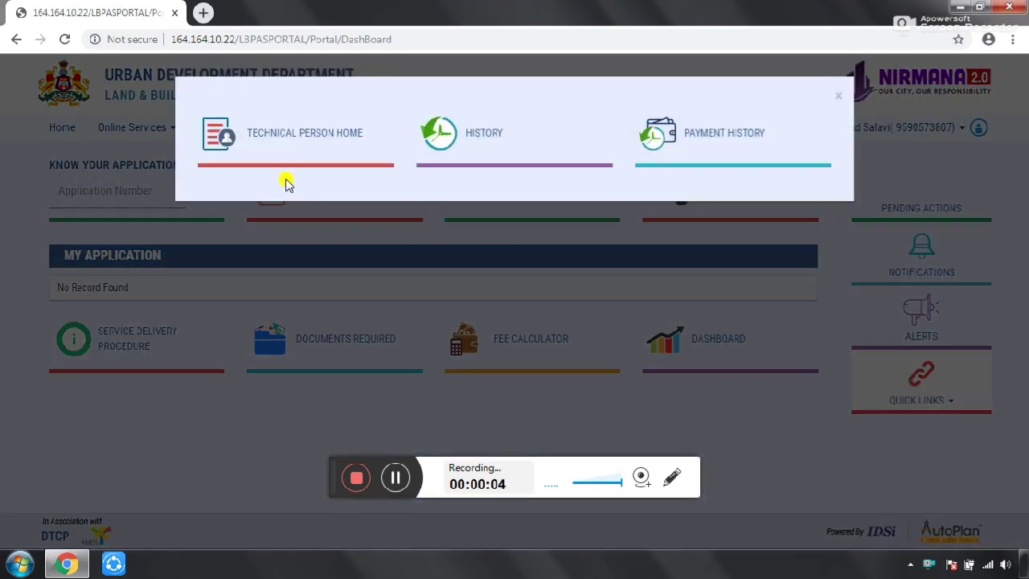
pyautogui.click(273, 144)
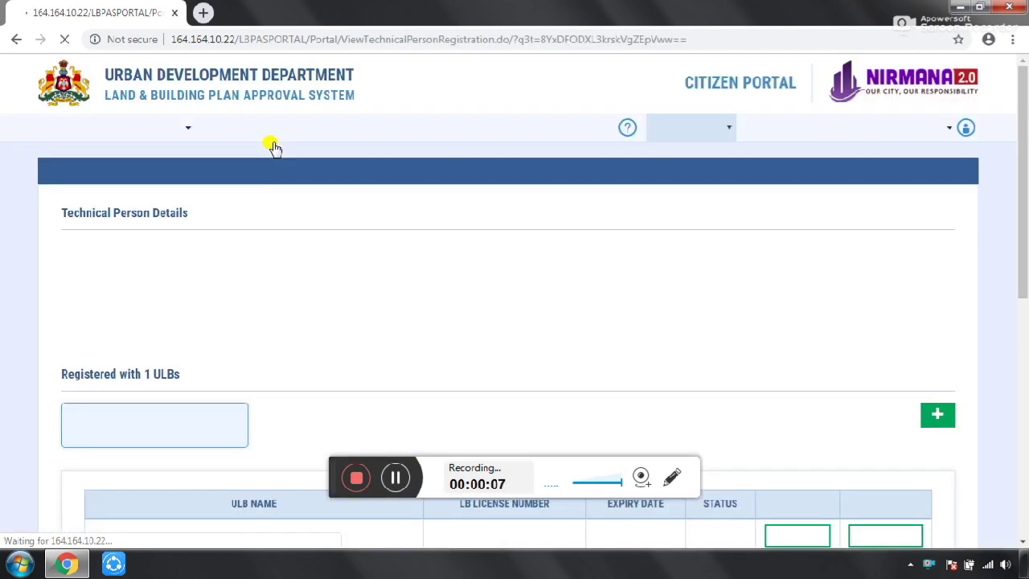
pyautogui.scroll(-5, 293, 241)
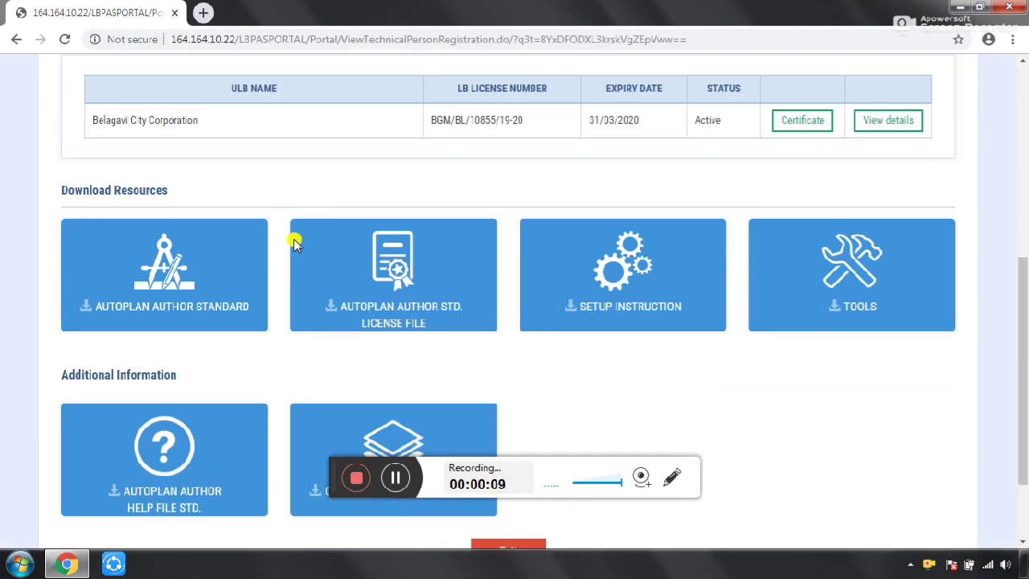
pyautogui.scroll(-2, 293, 239)
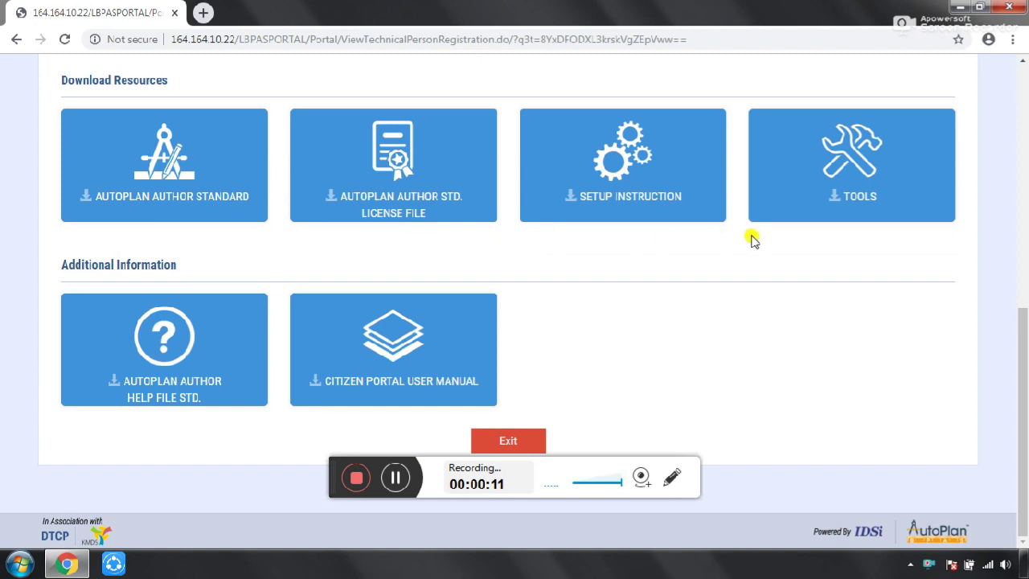
pyautogui.click(806, 200)
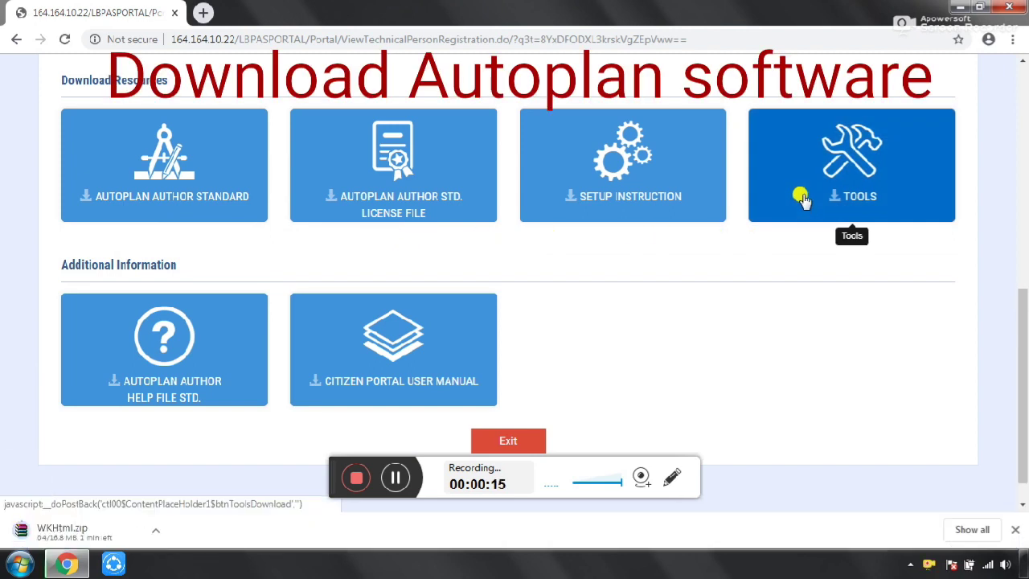
pyautogui.click(409, 190)
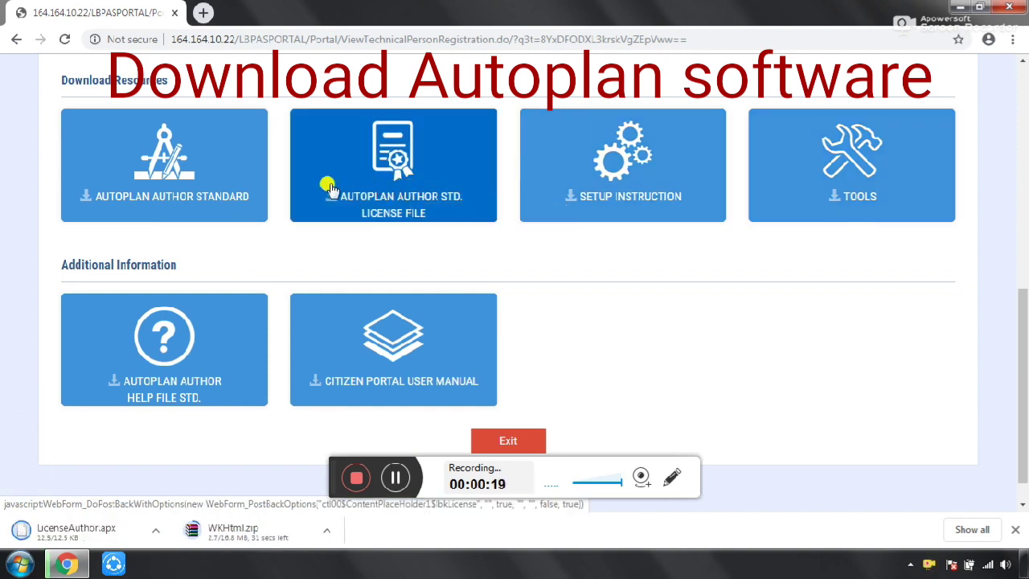
pyautogui.click(223, 184)
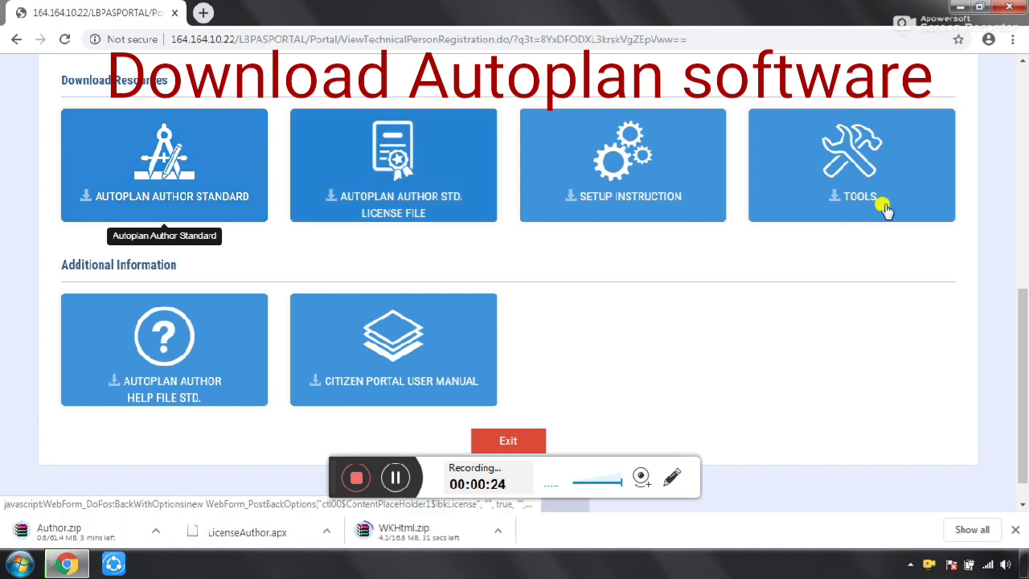
# Remove the old Author.zip, LicenseAuthor.apx and WKHtml.zip entries from the browser's downloads list, keeping the current downloads
pyautogui.click(1012, 40)
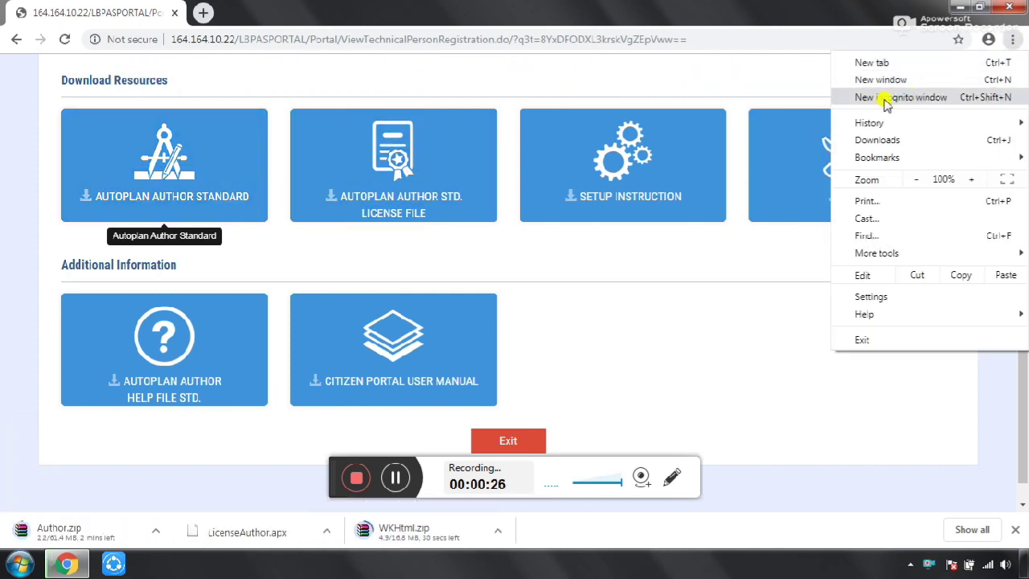
pyautogui.click(862, 145)
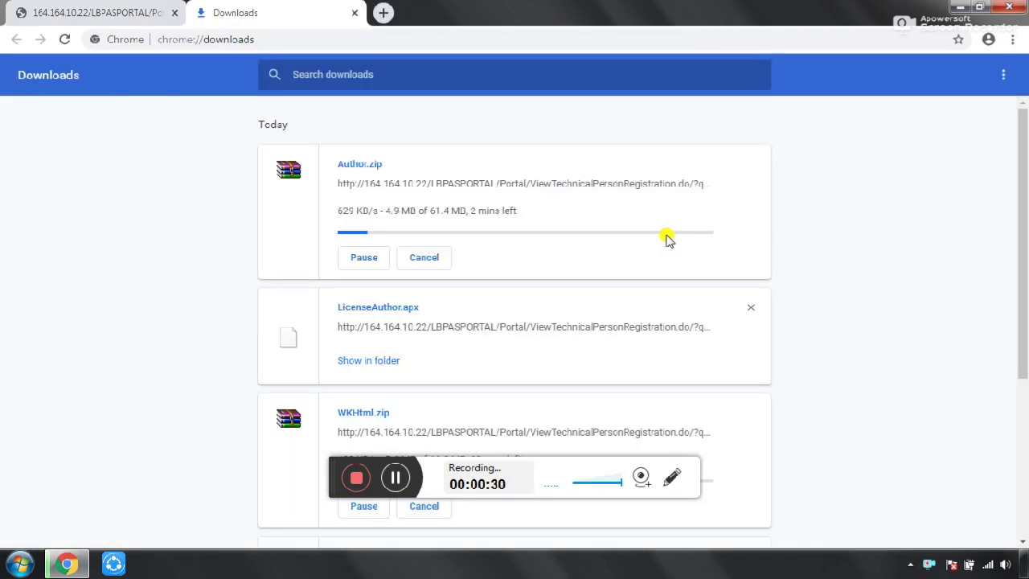
pyautogui.scroll(-2, 667, 238)
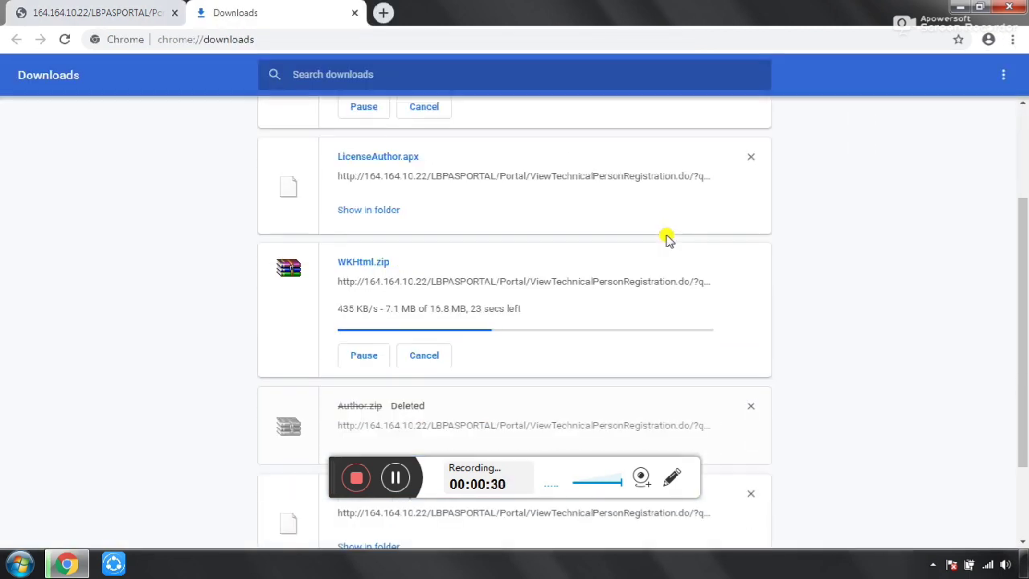
pyautogui.click(750, 407)
pyautogui.click(749, 409)
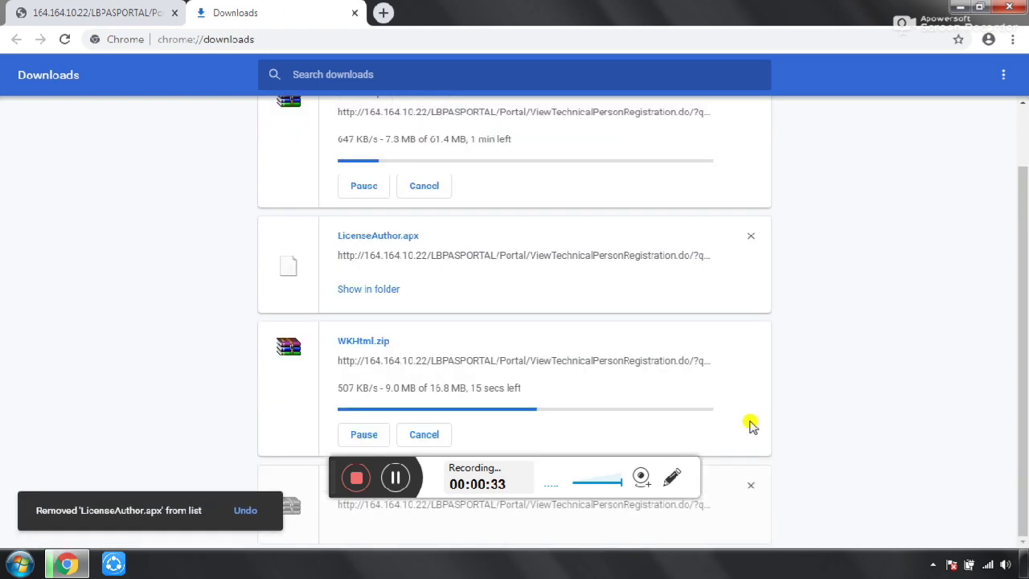
pyautogui.click(746, 483)
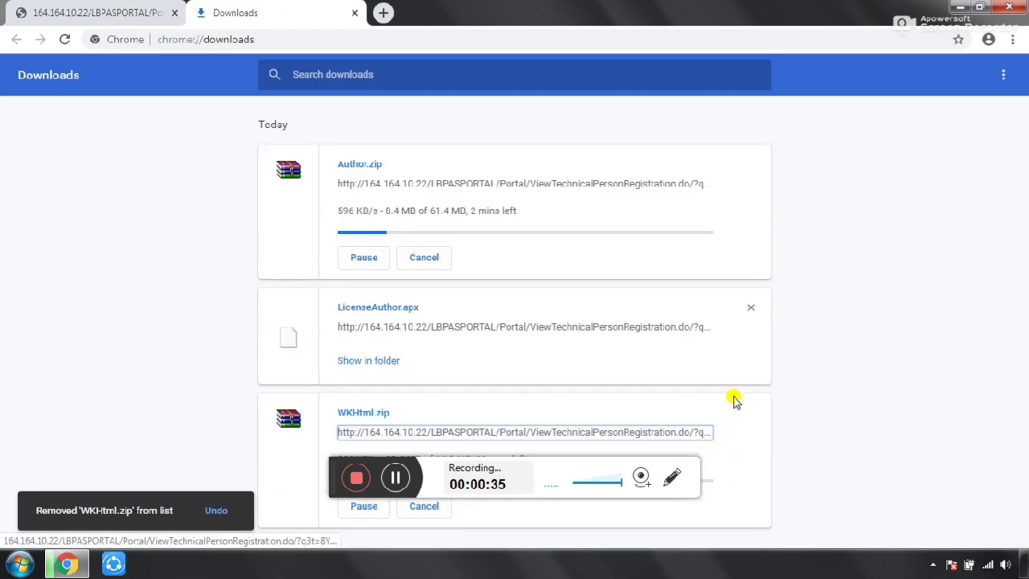
pyautogui.moveTo(329, 471); pyautogui.dragTo(332, 522)
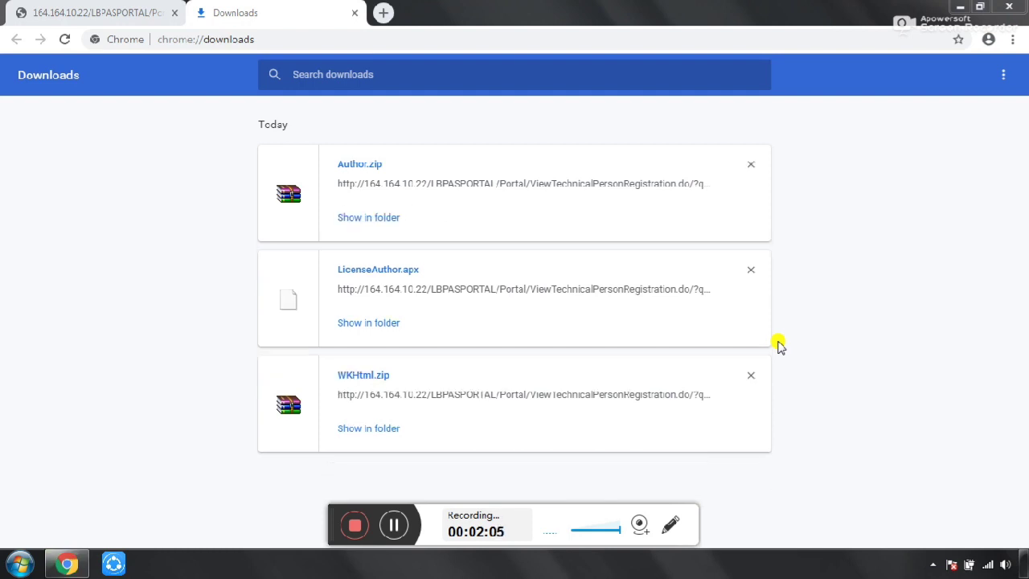
# Move the downloaded Author, LicenseAuthor.apx and WKHtml files from the Downloads folder to the desktop, closing the folder and browser windows
pyautogui.click(382, 223)
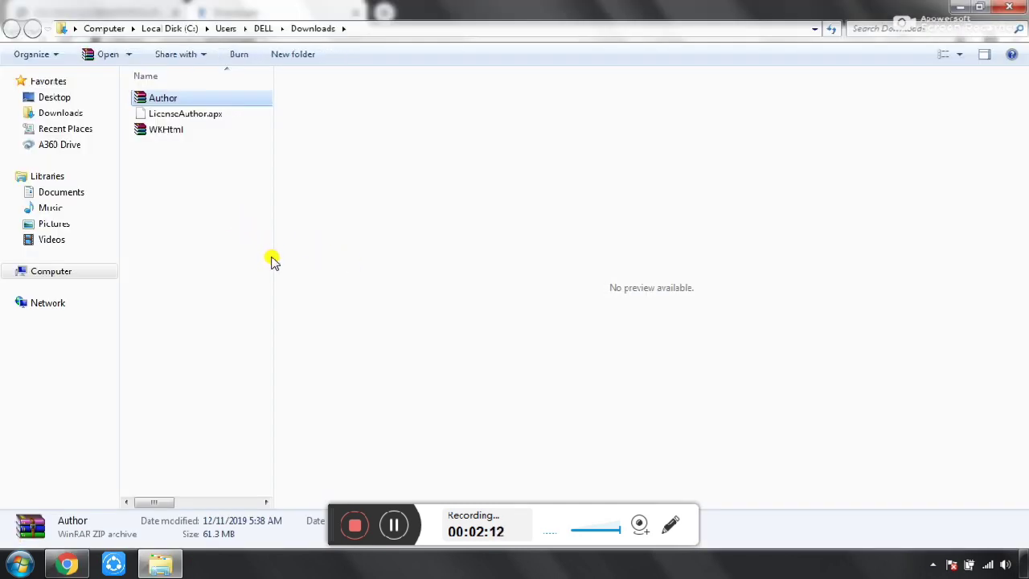
pyautogui.moveTo(232, 172); pyautogui.dragTo(166, 96)
pyautogui.rightClick(166, 96)
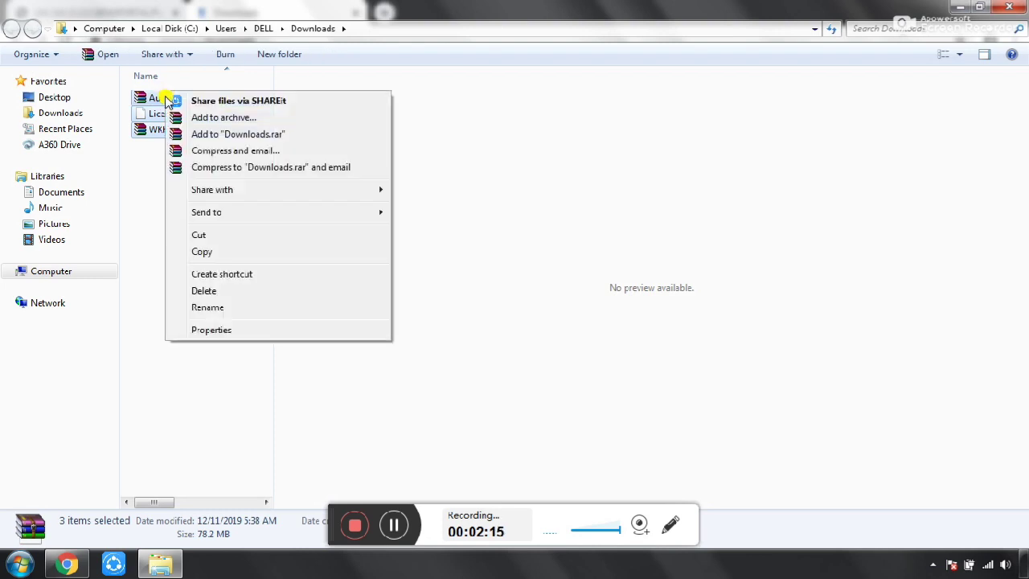
pyautogui.click(201, 232)
pyautogui.click(1008, 6)
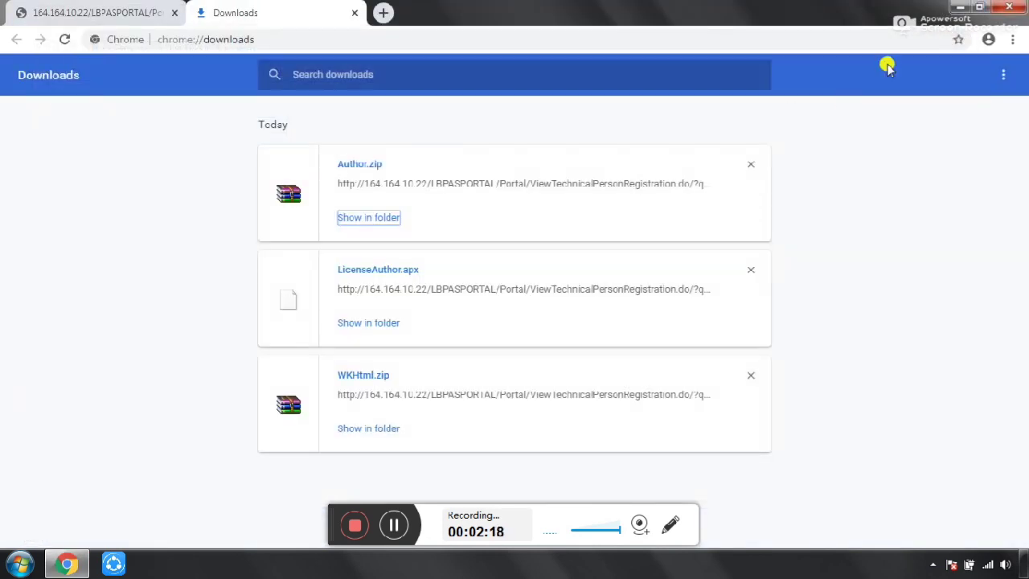
pyautogui.click(1006, 6)
pyautogui.rightClick(483, 99)
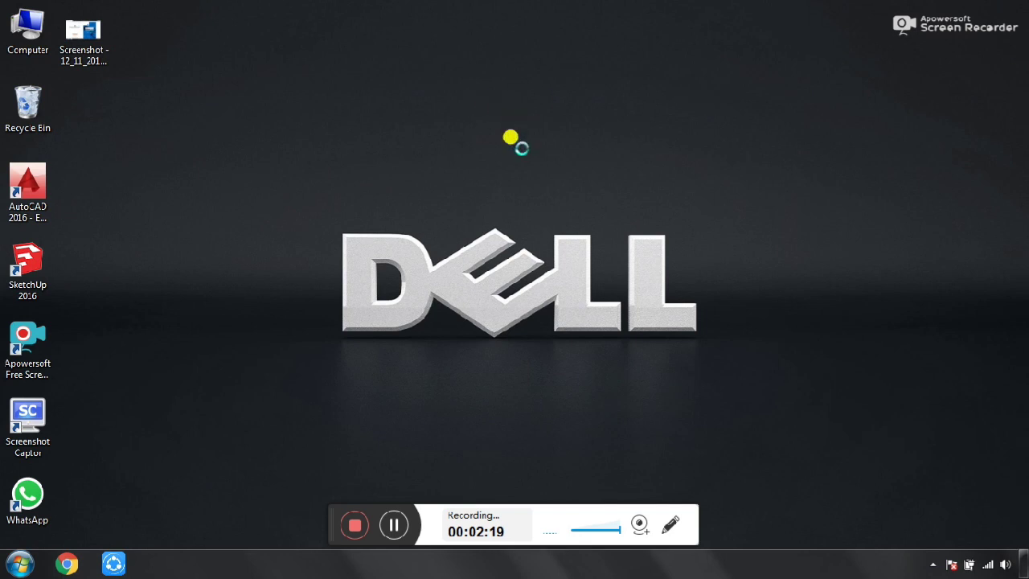
pyautogui.click(519, 163)
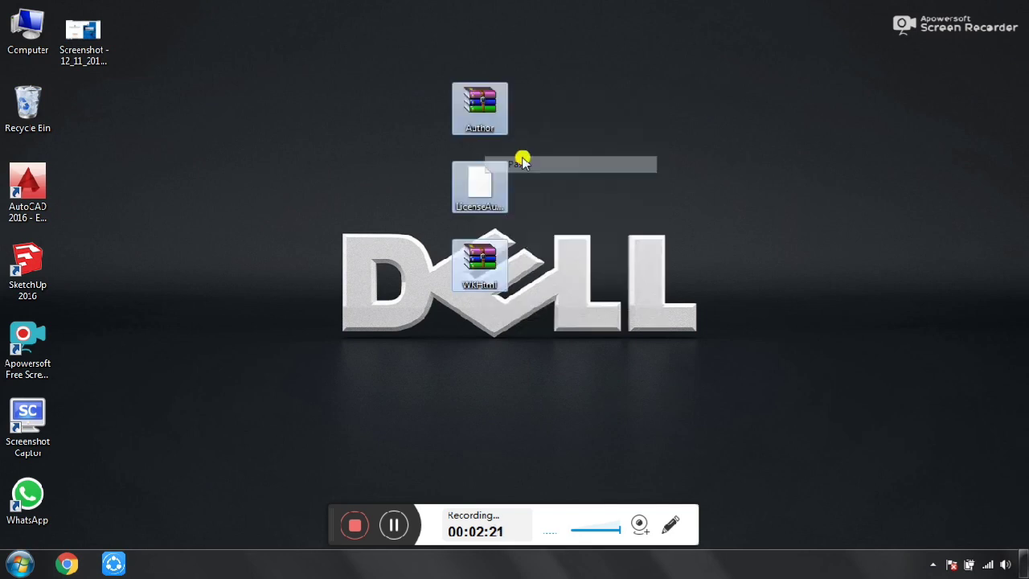
# Delete the screenshot image file from the desktop
pyautogui.click(69, 29)
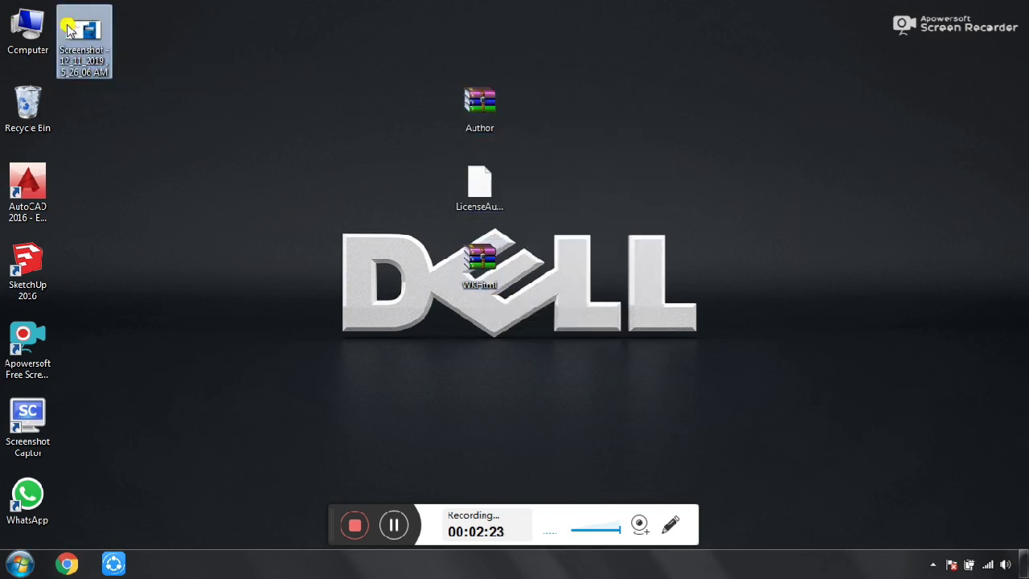
pyautogui.press('Delete')
pyautogui.press('Return')
# Arrange the Author, LicenseAuthor and WKHtml files in one horizontal row on the desktop and refresh it
pyautogui.moveTo(533, 274); pyautogui.dragTo(232, 114)
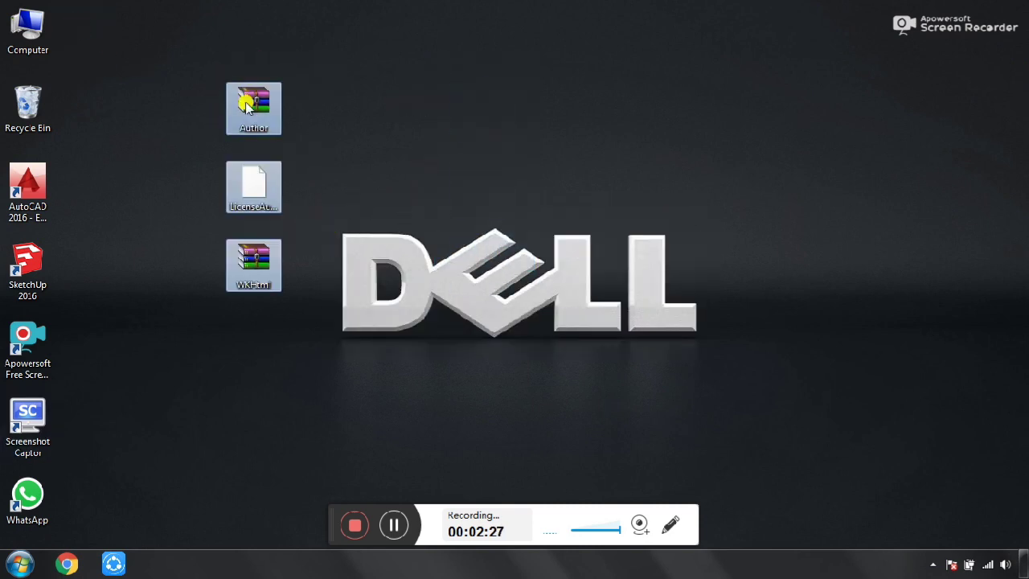
pyautogui.click(249, 185)
pyautogui.moveTo(249, 185); pyautogui.dragTo(307, 113)
pyautogui.click(246, 272)
pyautogui.moveTo(243, 273); pyautogui.dragTo(373, 112)
pyautogui.rightClick(417, 113)
pyautogui.click(457, 156)
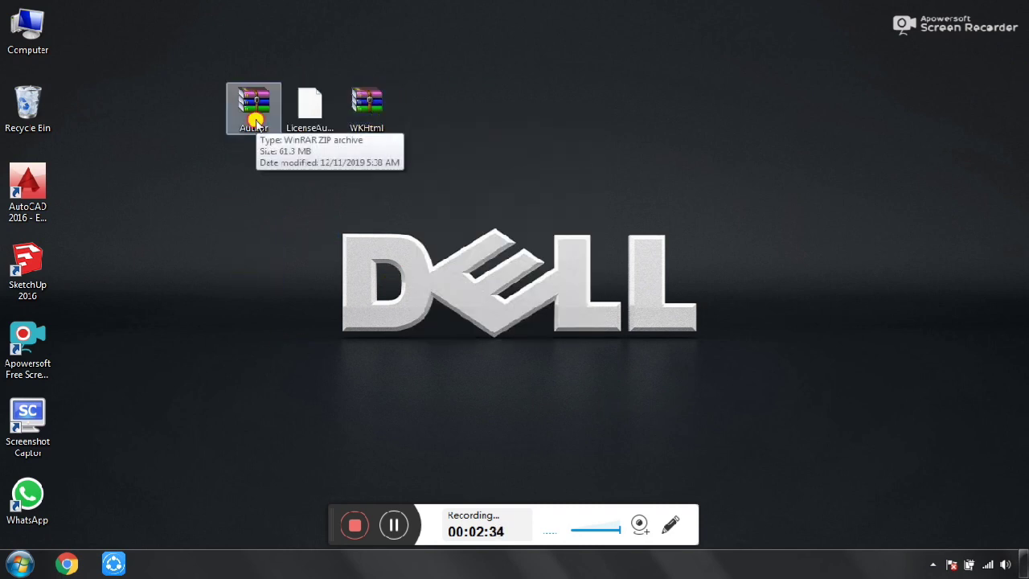
# Launch AutoPlan_Author_Setup.exe from the Author archive on the desktop and allow it to run
pyautogui.doubleClick(256, 119)
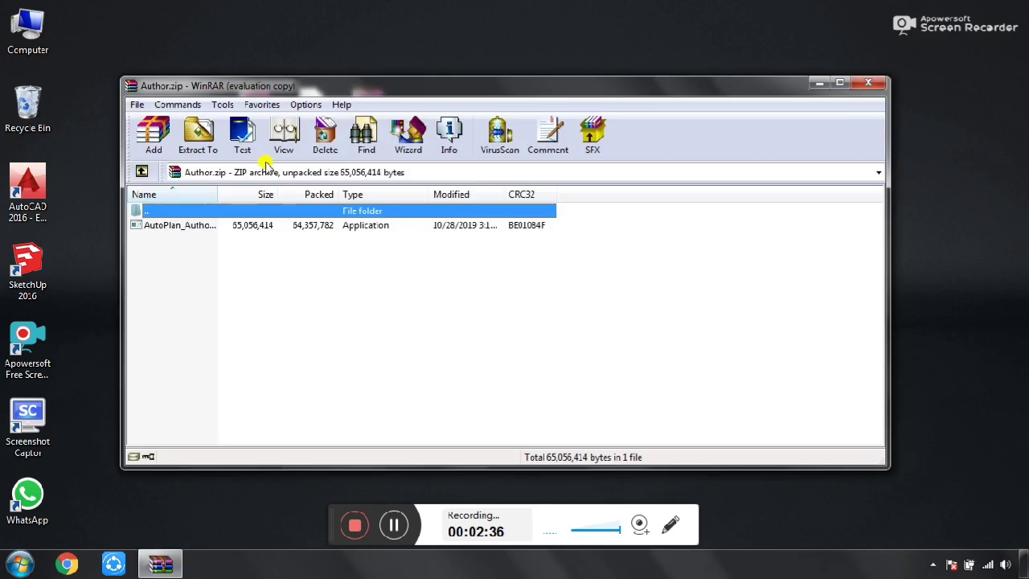
pyautogui.click(279, 225)
pyautogui.doubleClick(279, 225)
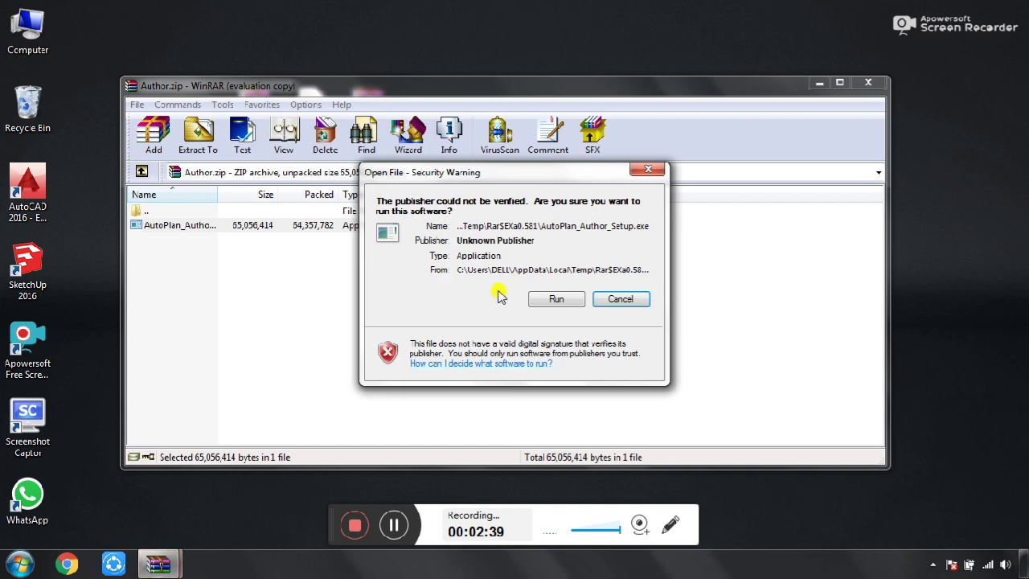
pyautogui.click(555, 300)
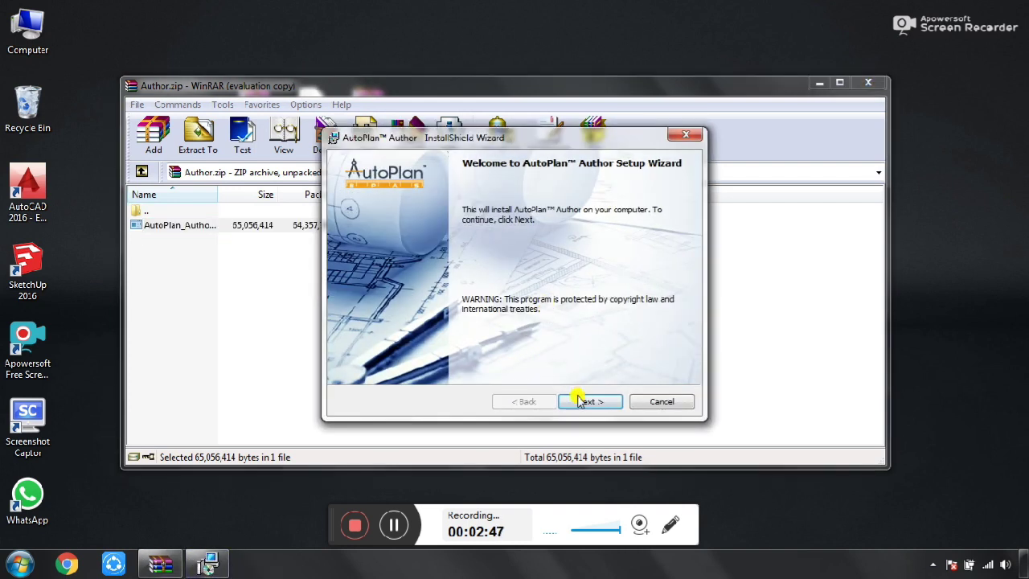
# Install AutoPlan Author with the Typical setup in its default destination folder, closing the finished wizard and the archive
pyautogui.click(581, 401)
pyautogui.click(581, 401)
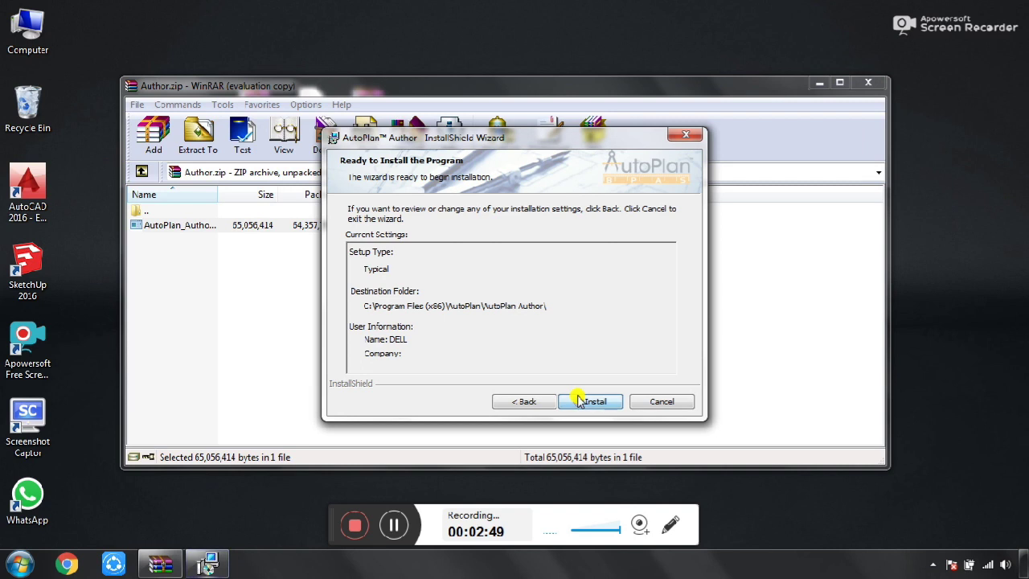
pyautogui.click(580, 401)
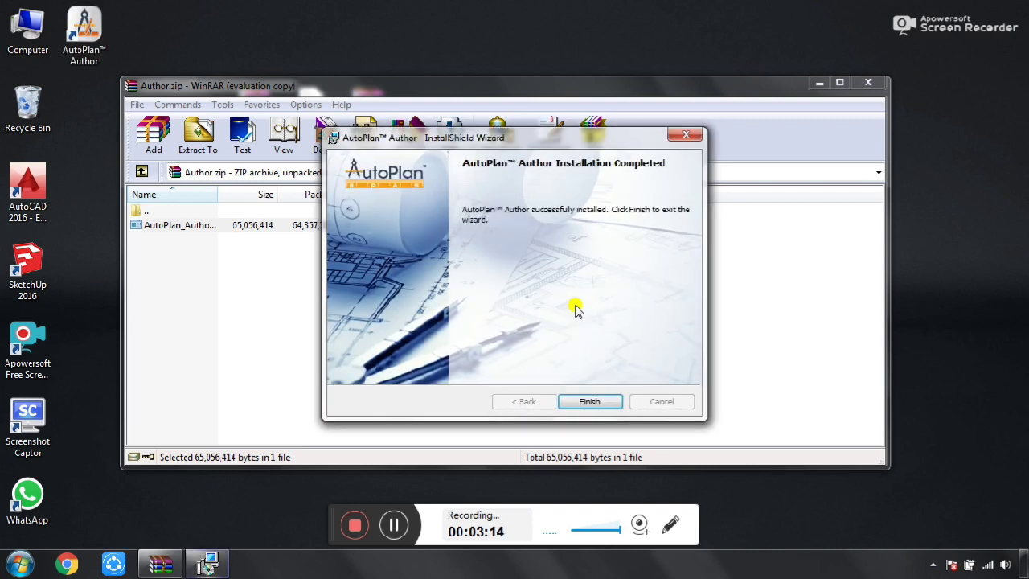
pyautogui.click(581, 401)
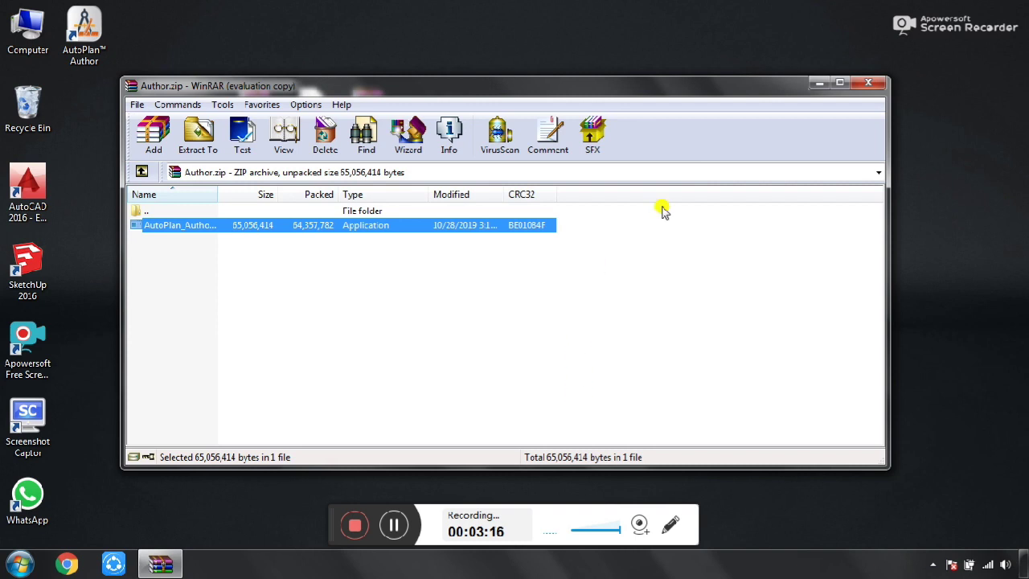
pyautogui.click(867, 83)
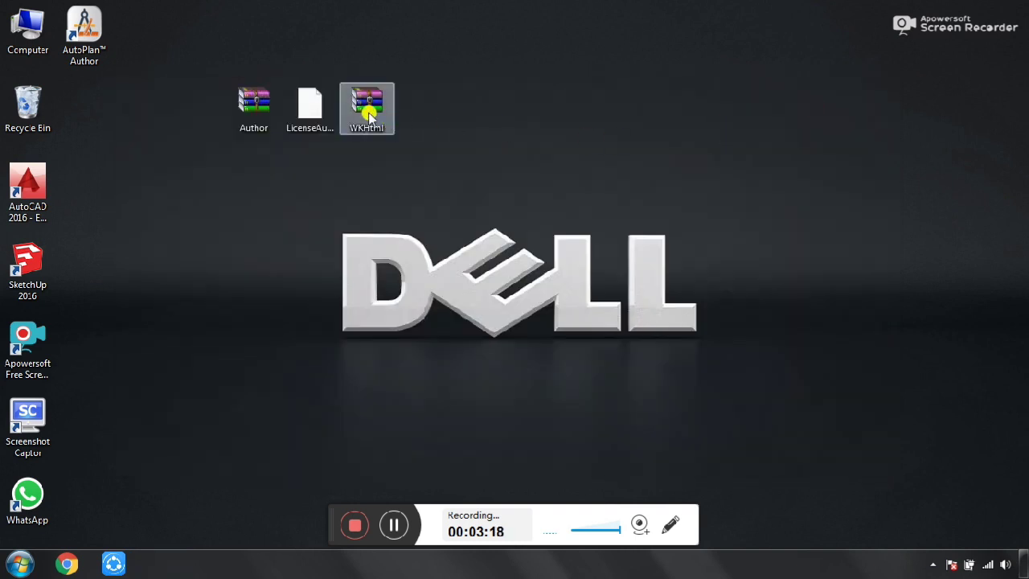
# Start the wkhtmltox 0.11.0_rc1 setup from the WKHtml archive, accepting the license and keeping the Wkhtmltopdf and Wkhtmltoimage components
pyautogui.doubleClick(370, 115)
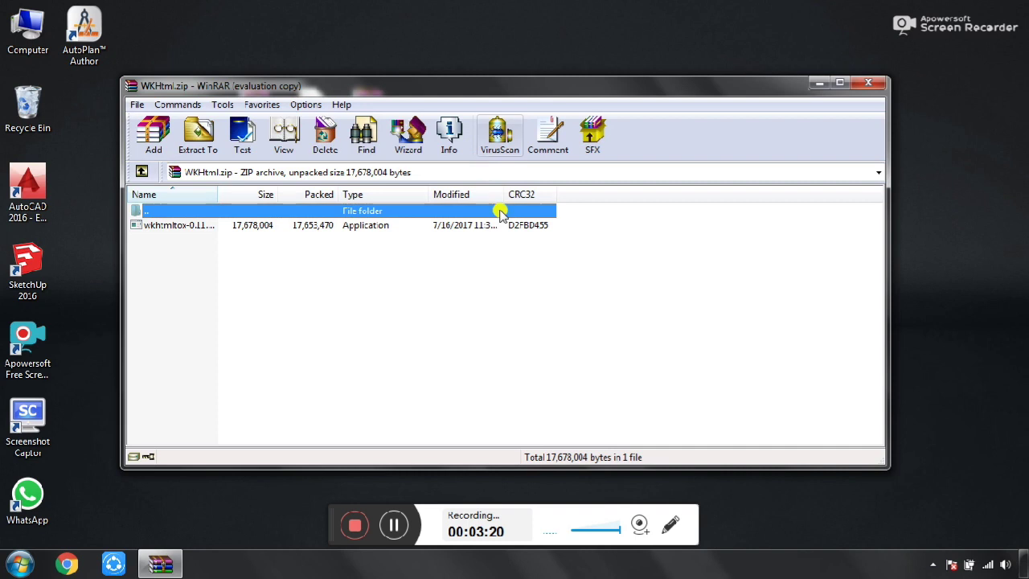
pyautogui.doubleClick(490, 226)
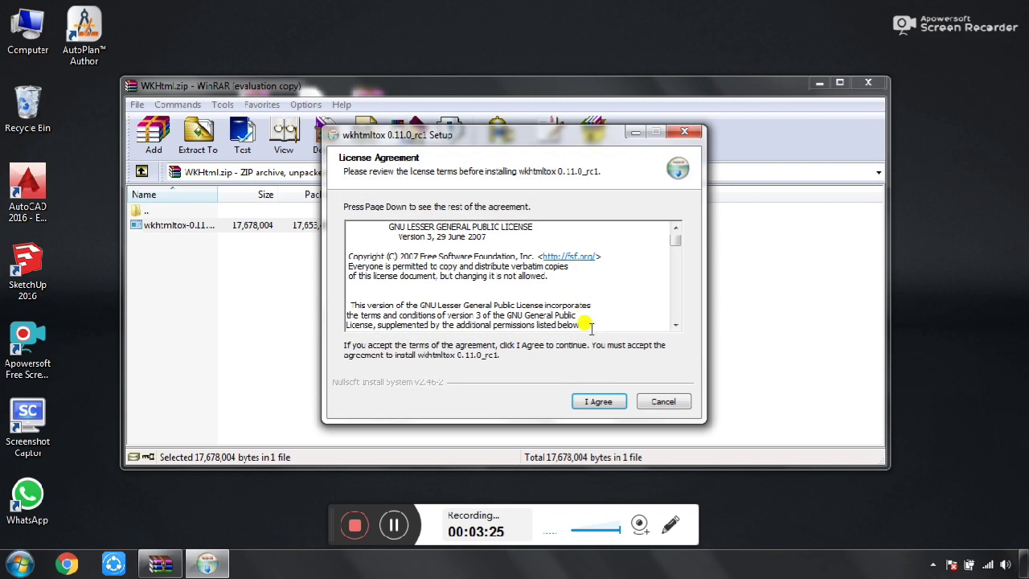
pyautogui.click(599, 402)
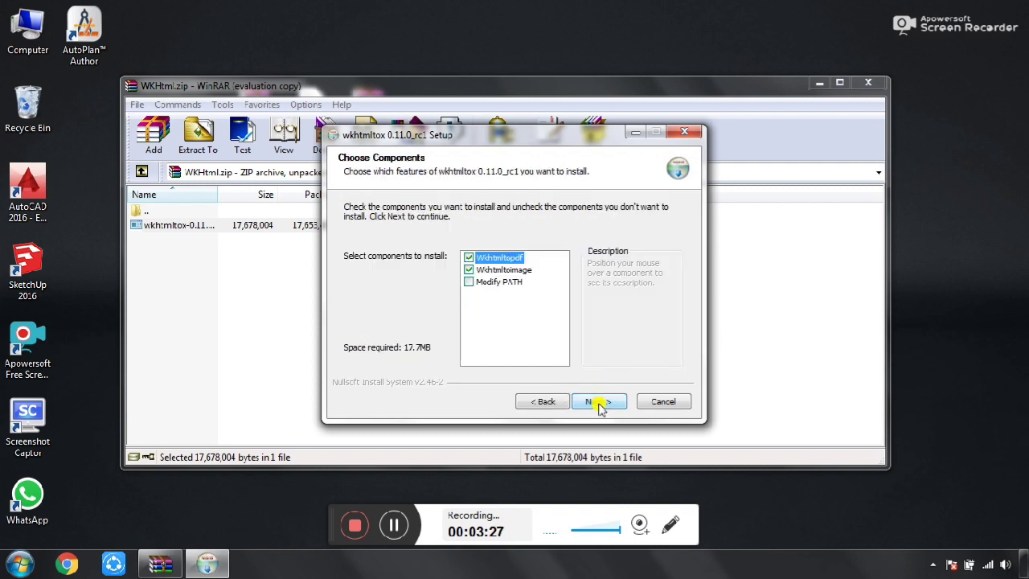
pyautogui.click(599, 403)
pyautogui.click(599, 402)
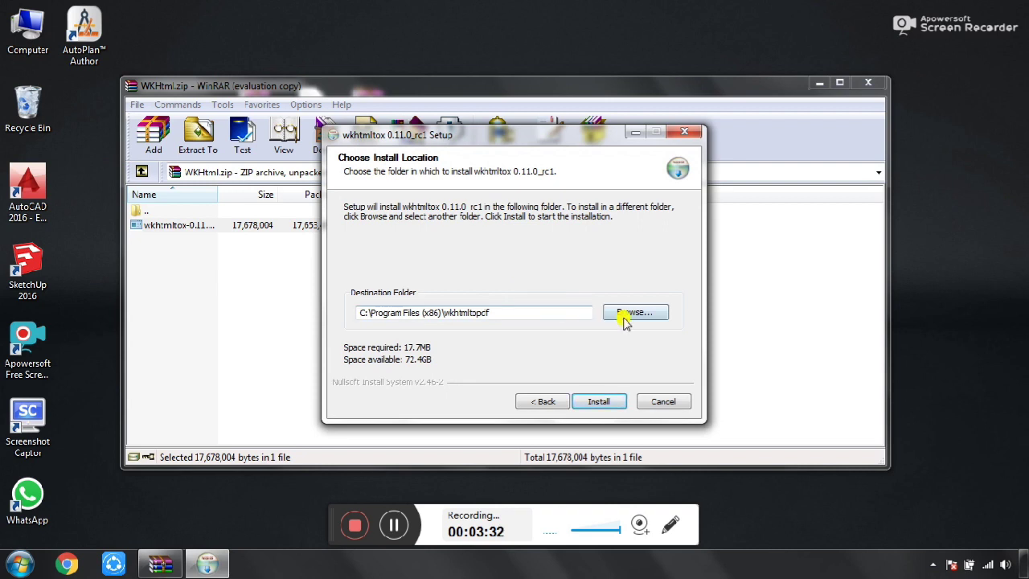
# Set the wkhtmltox destination folder to C:\Program Files (x86)\AutoPlan\wkhtmltopdf by choosing the AutoPlan folder
pyautogui.click(619, 314)
pyautogui.doubleClick(452, 274)
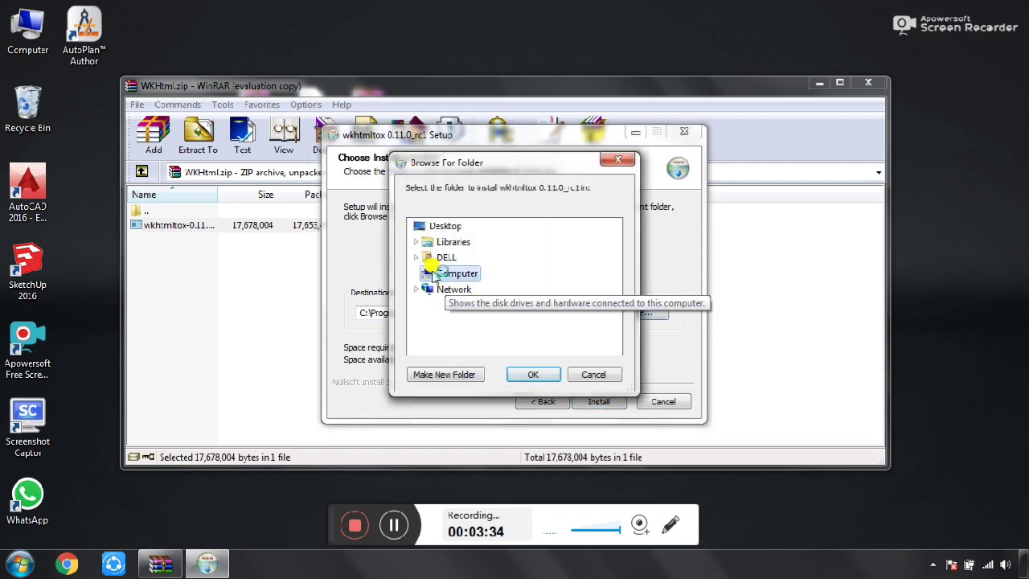
pyautogui.doubleClick(452, 294)
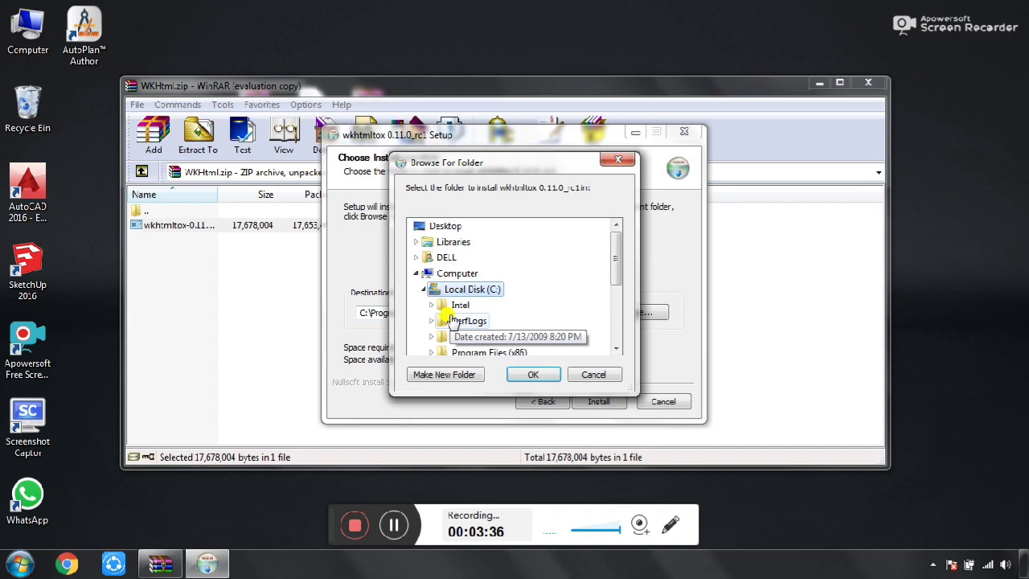
pyautogui.scroll(-1, 455, 299)
pyautogui.doubleClick(456, 303)
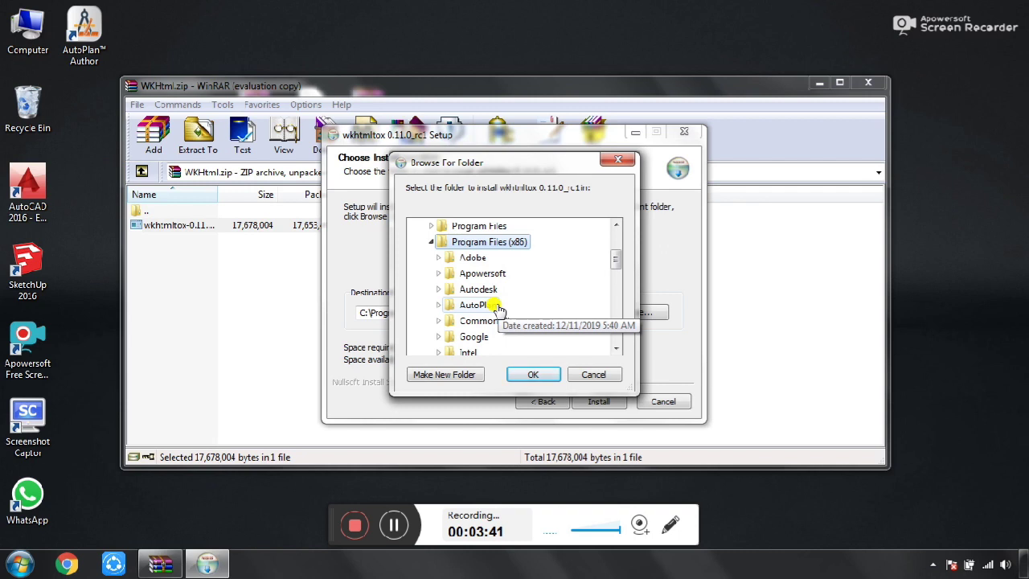
pyautogui.doubleClick(497, 306)
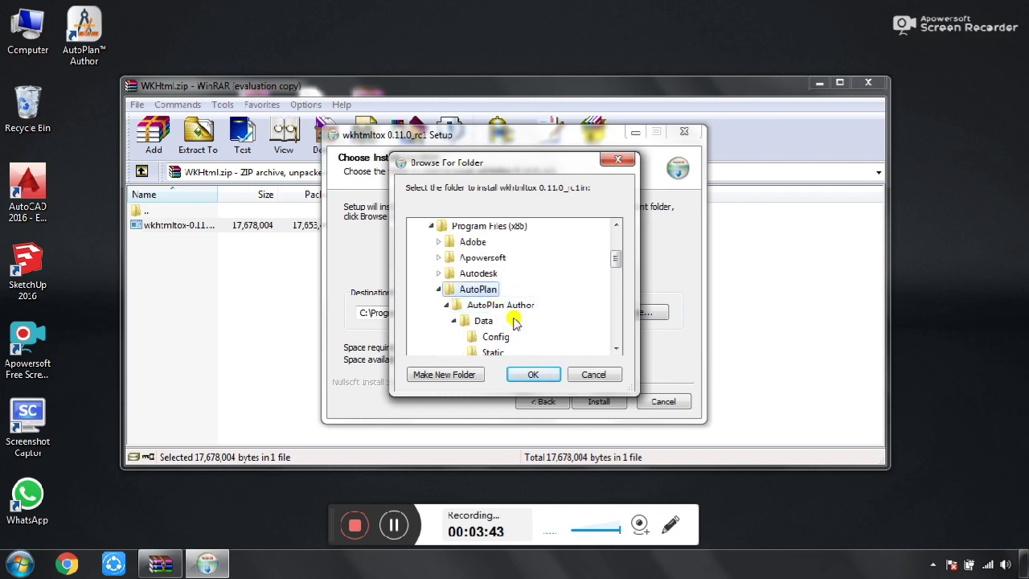
pyautogui.click(534, 376)
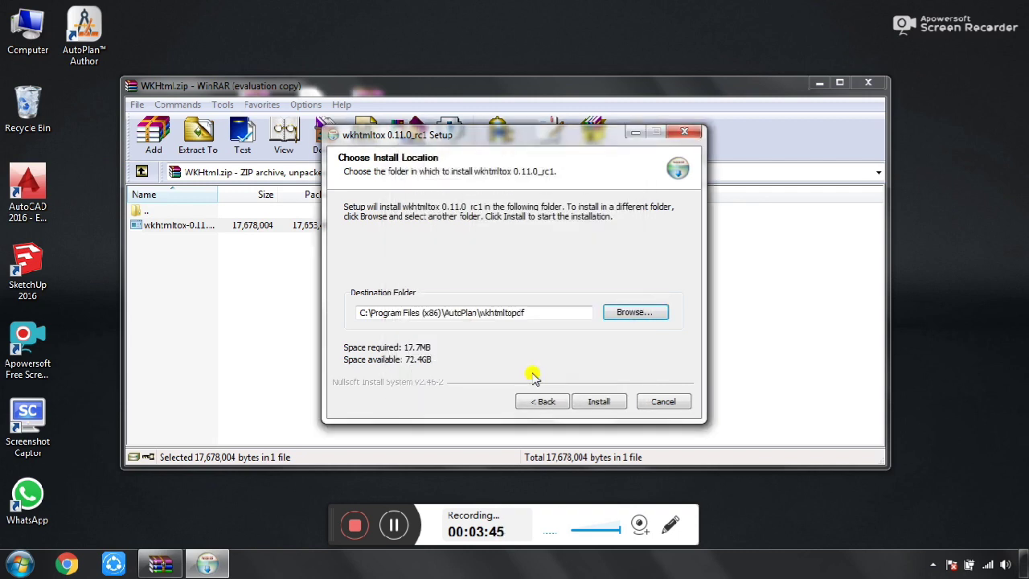
# Install wkhtmltox into the chosen folder, closing the completed setup and the WKHtml archive
pyautogui.click(598, 401)
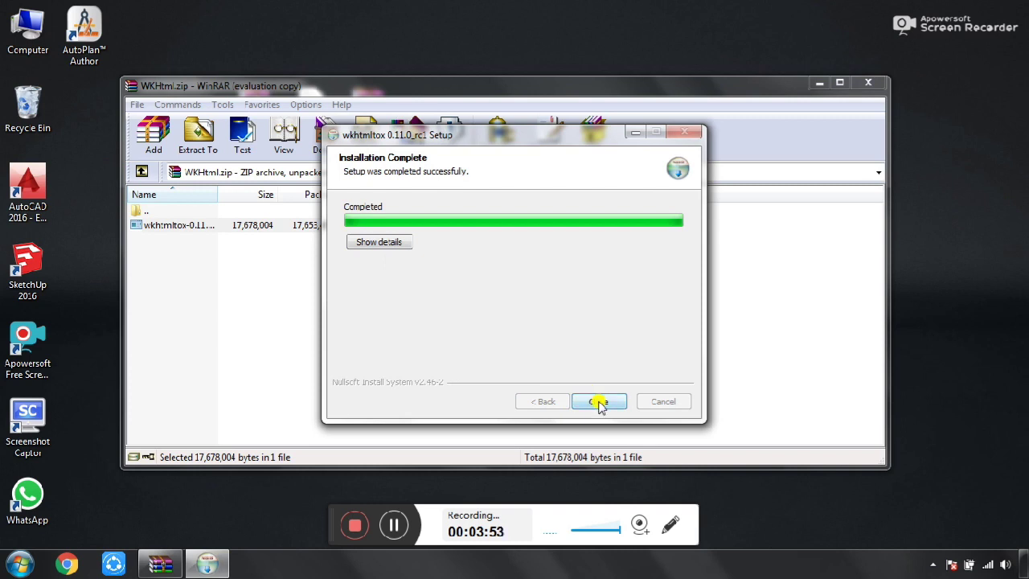
pyautogui.click(598, 402)
pyautogui.click(865, 84)
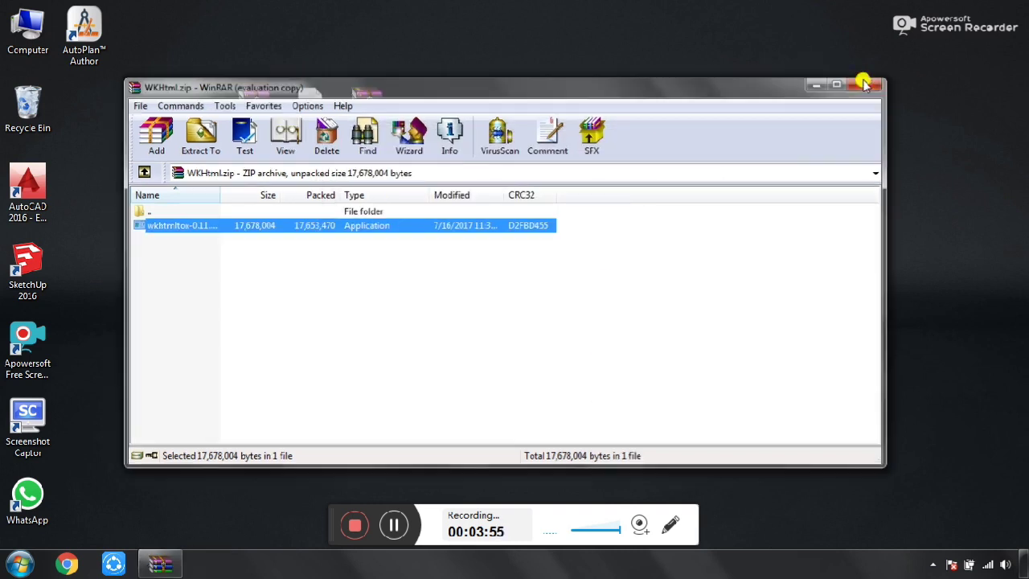
# Refresh the desktop and select the AutoPlan Author shortcut
pyautogui.rightClick(884, 119)
pyautogui.rightClick(887, 122)
pyautogui.click(899, 166)
pyautogui.rightClick(899, 166)
pyautogui.click(898, 205)
pyautogui.click(95, 23)
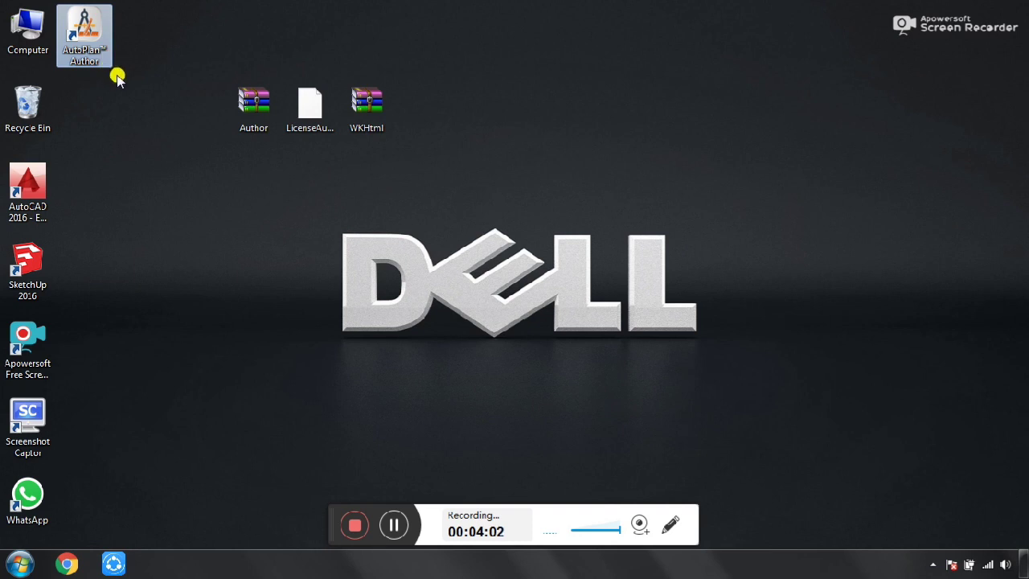